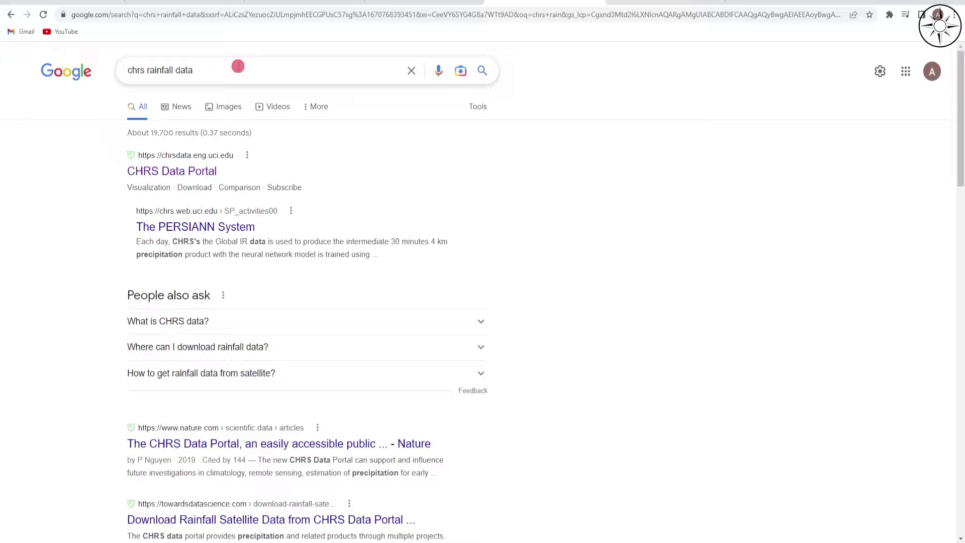
Open the CHRS Data Portal from the Google results for 'chrs rainfall data'.
click(183, 174)
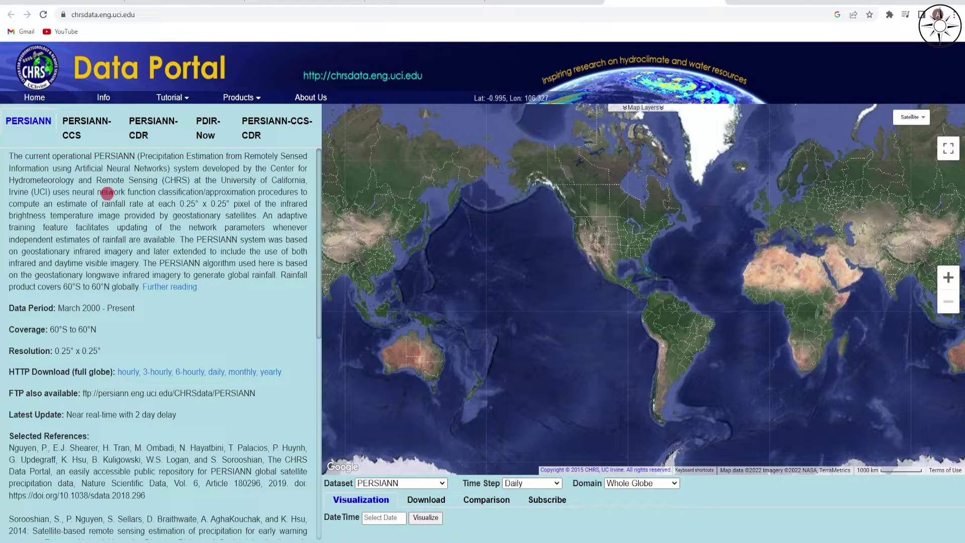
Show the PERSIANN-CCS description: 0.04° resolution, January 2003–present, 60°S to 60°N.
click(96, 134)
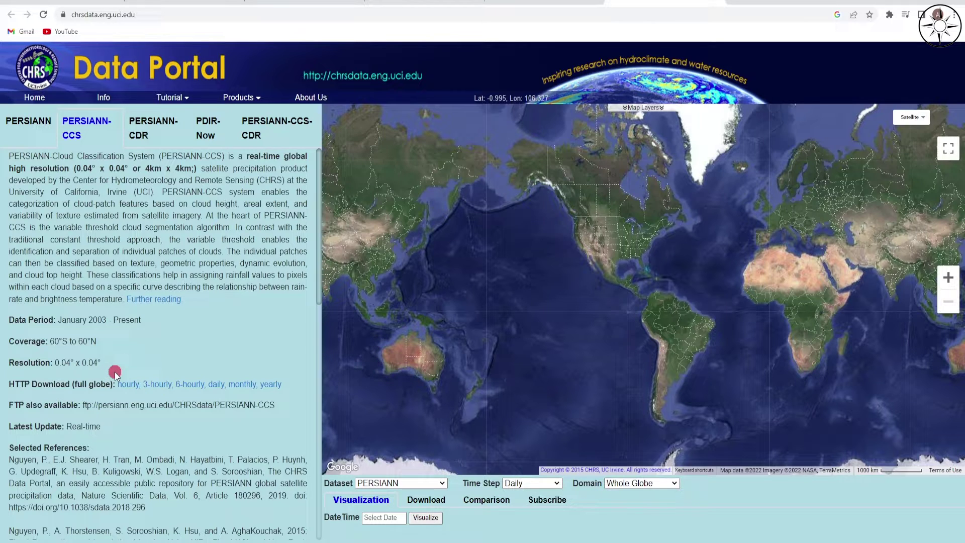
scroll(114, 374, down, 4)
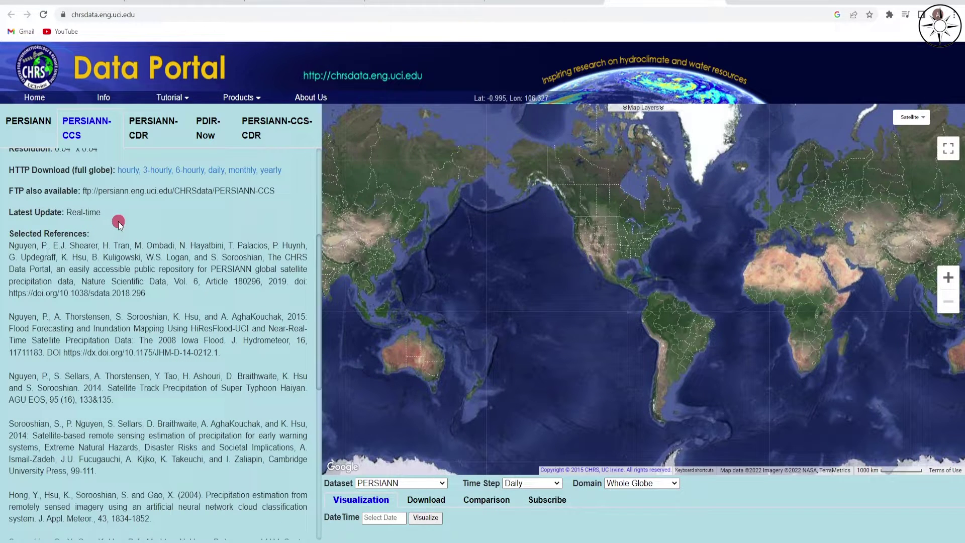
scroll(121, 224, down, 2)
scroll(130, 251, up, 6)
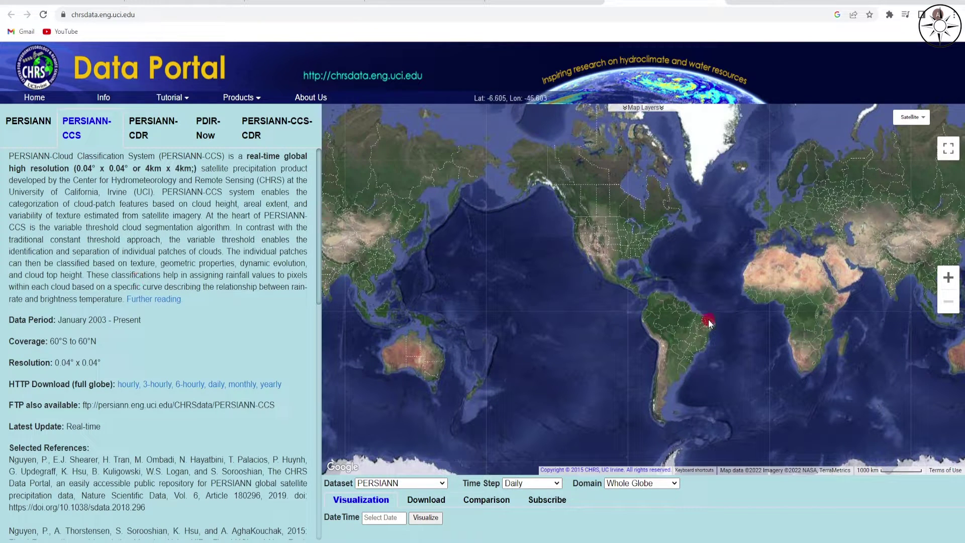
Pan and zoom the portal map in onto Switzerland.
drag(792, 262, 697, 281)
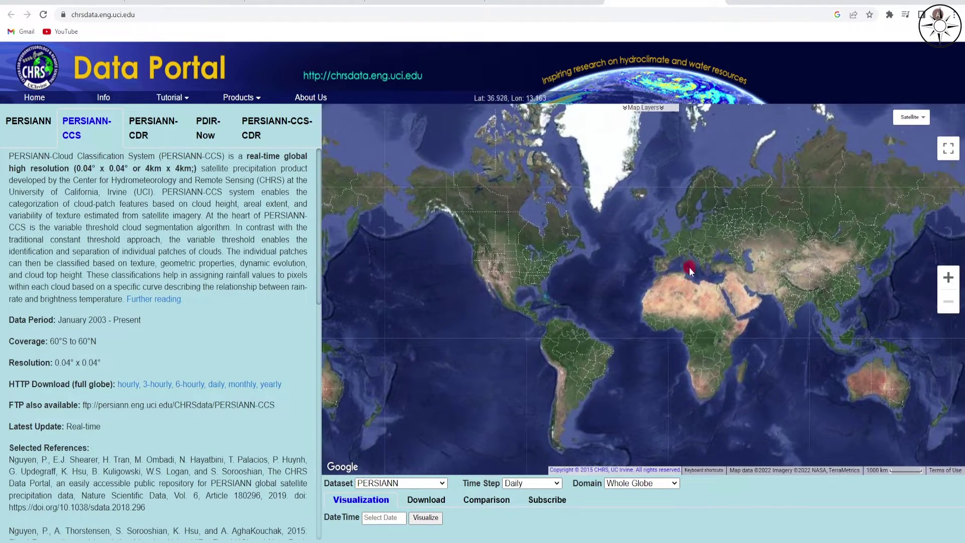
scroll(687, 254, up, 1)
scroll(687, 254, up, 3)
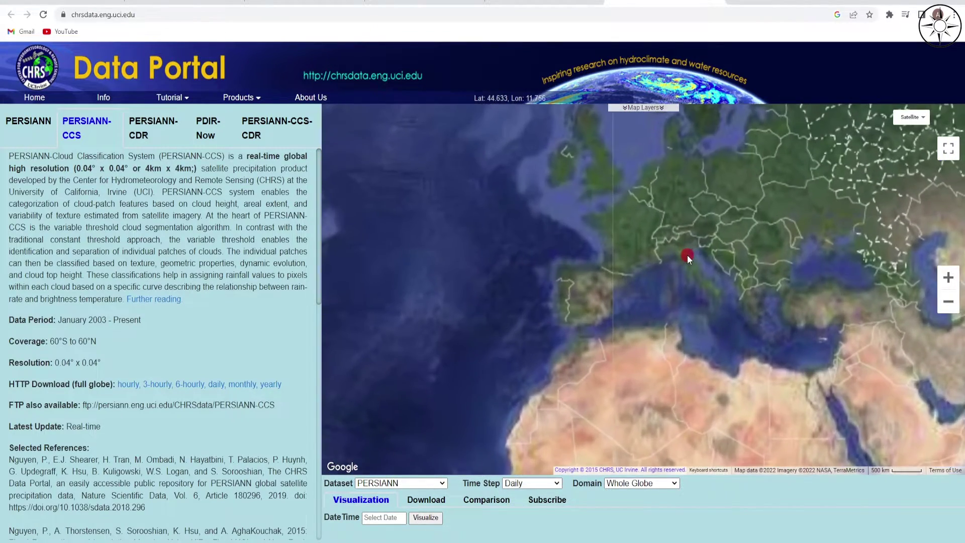
drag(609, 196, 605, 252)
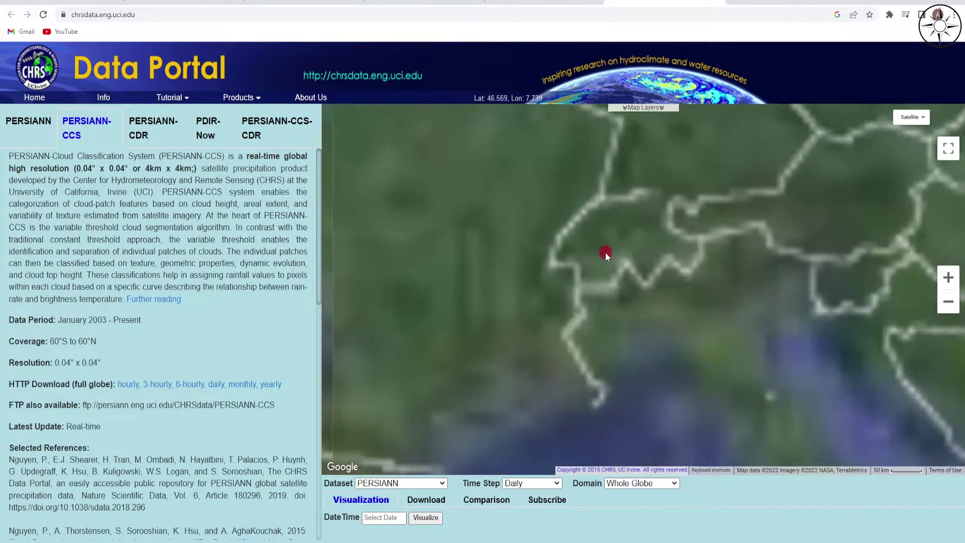
double_click(614, 288)
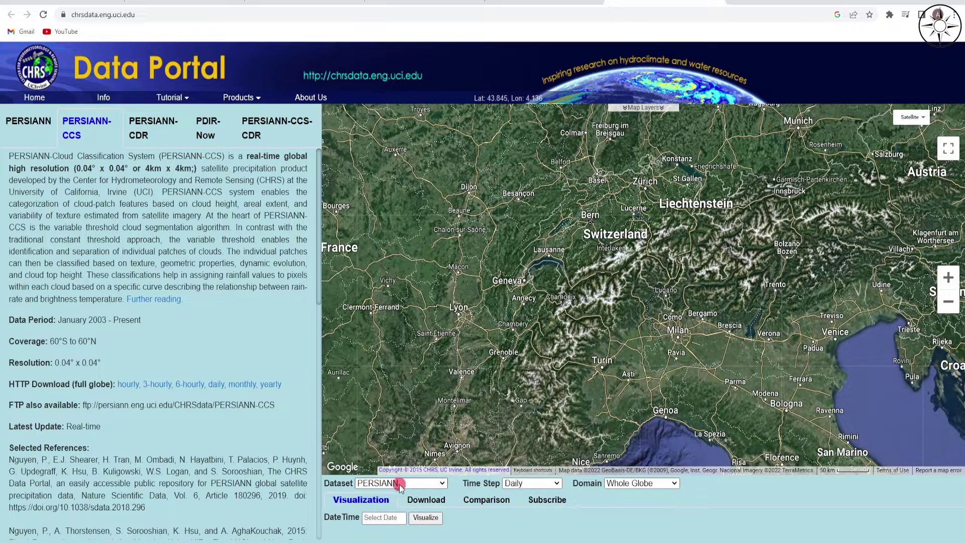
Set the dataset to PERSIANN-CCS with a Yearly time step.
click(432, 483)
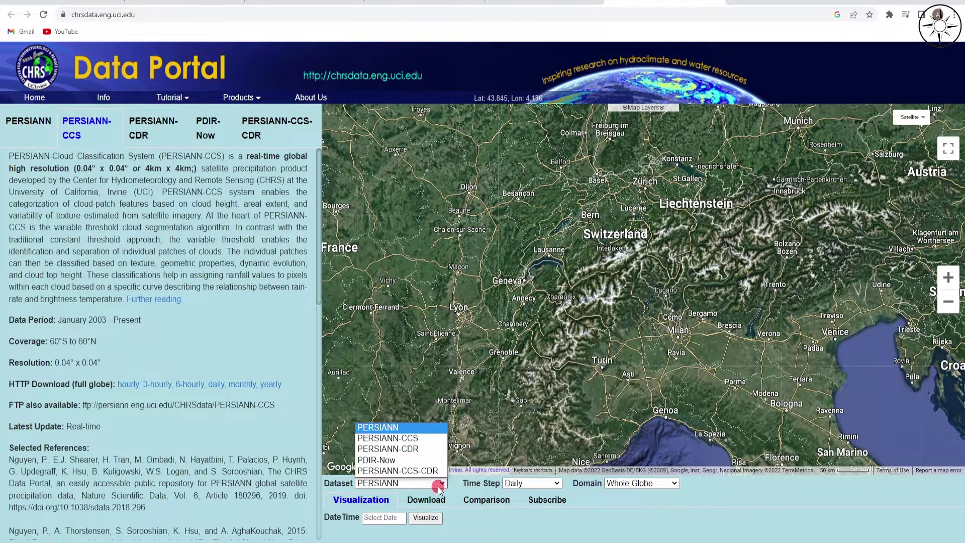
click(432, 439)
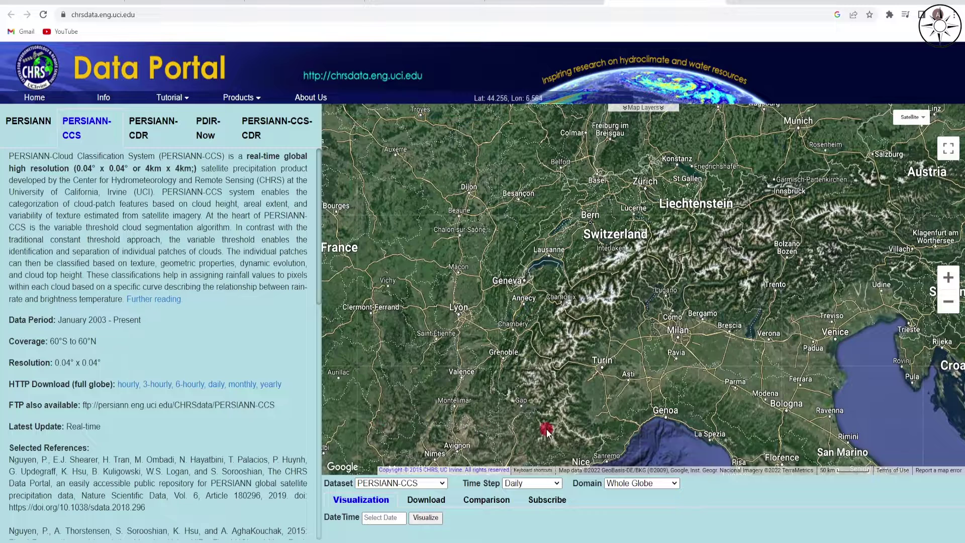
click(558, 483)
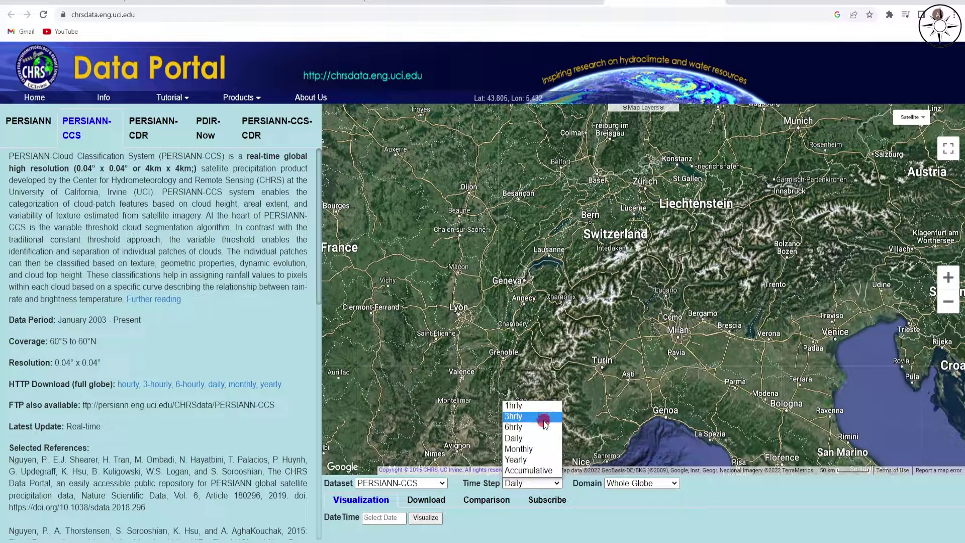
click(535, 459)
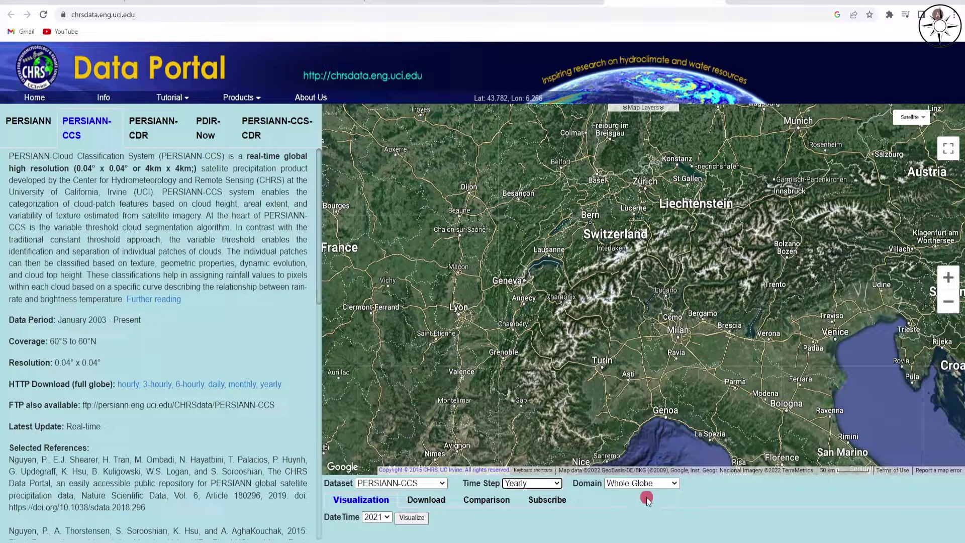
click(672, 483)
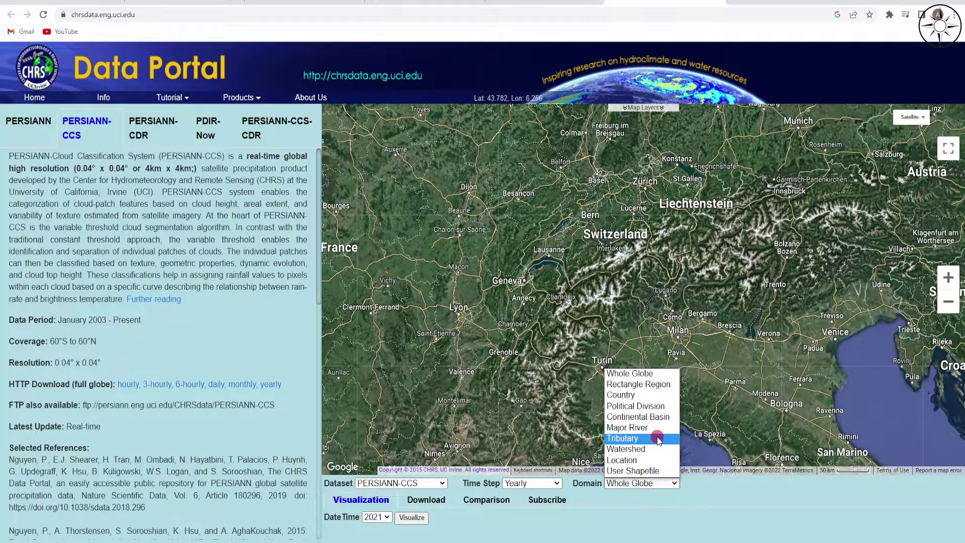
Set the domain to Country, pick Switzerland on the map, and keep year 2021.
click(641, 396)
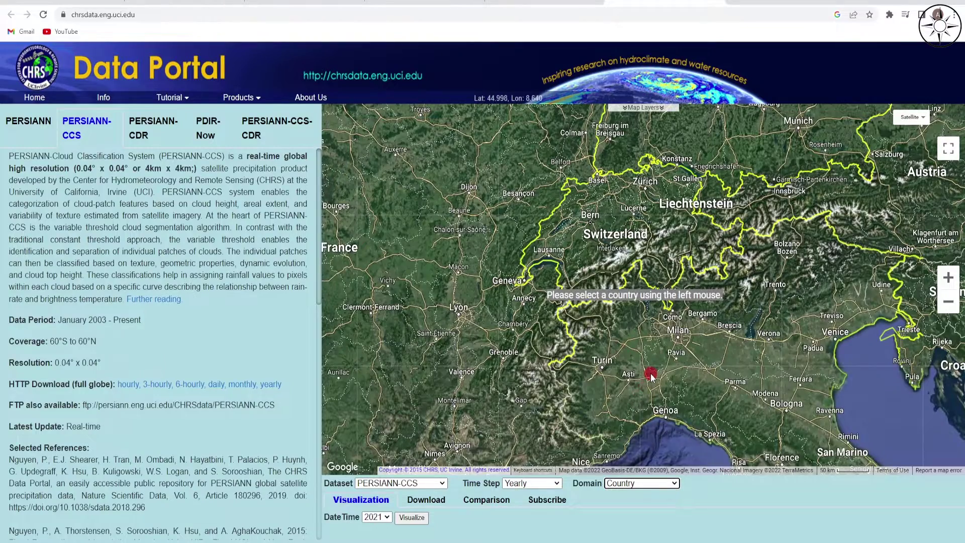
scroll(649, 374, down, 1)
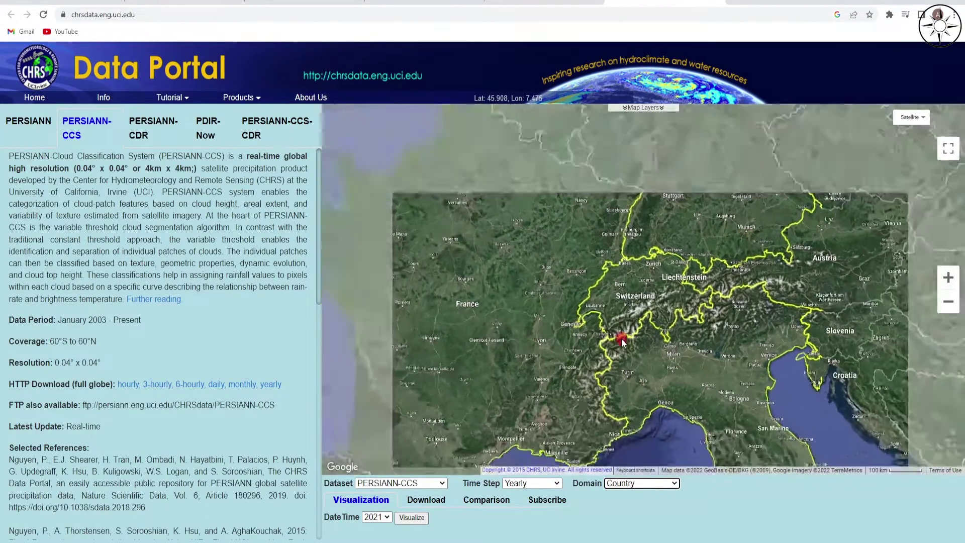
scroll(642, 318, up, 1)
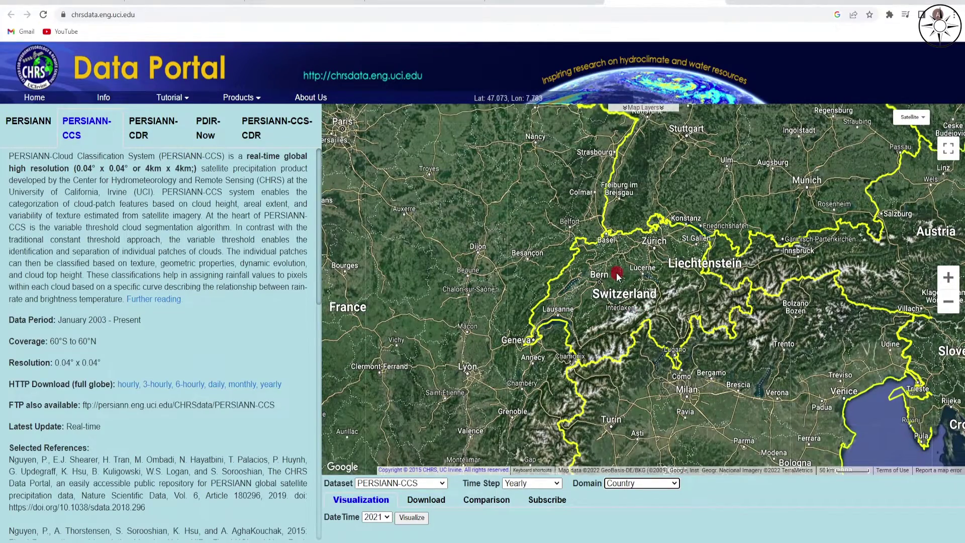
click(617, 276)
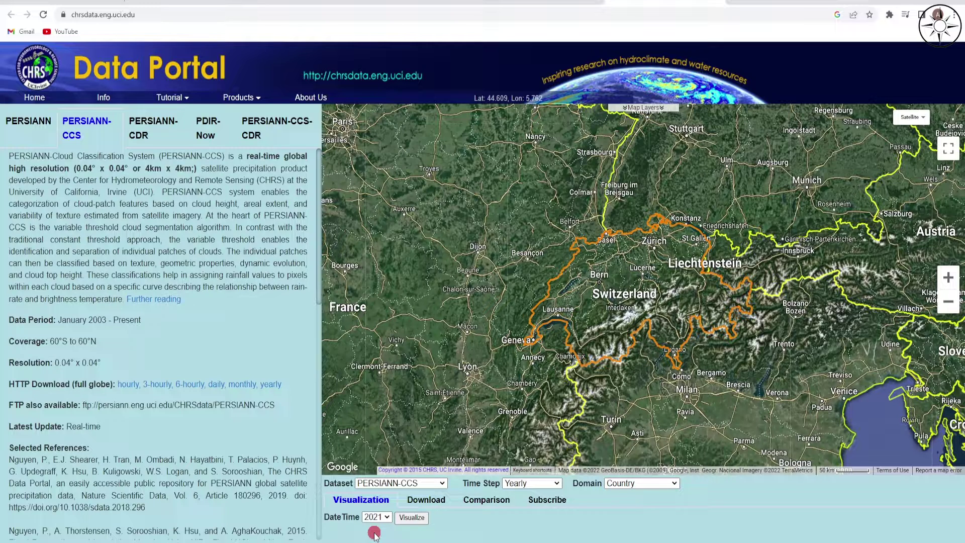
click(387, 518)
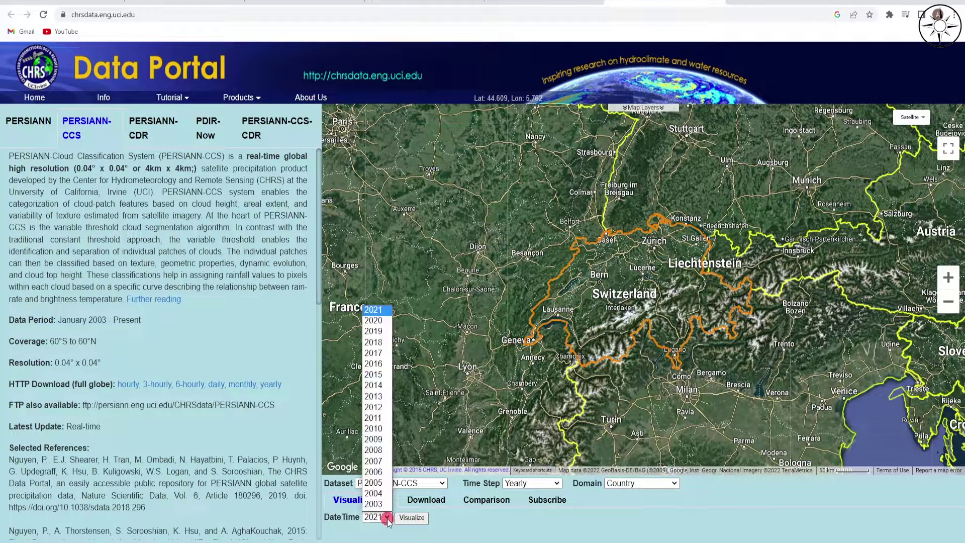
click(383, 311)
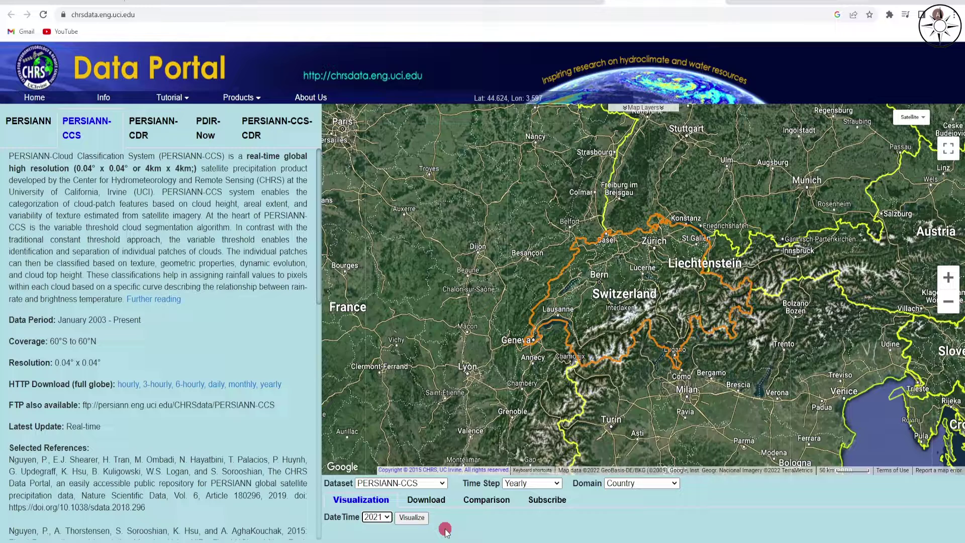
Visualize Switzerland's 2021 rainfall (535–1577 mm, mean 881.03 mm) and show the Download options.
click(413, 517)
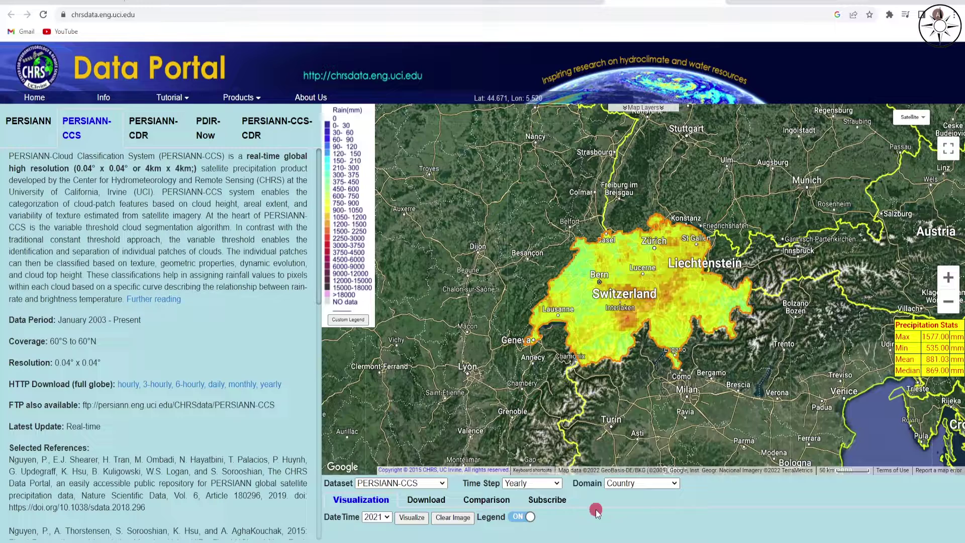
click(431, 503)
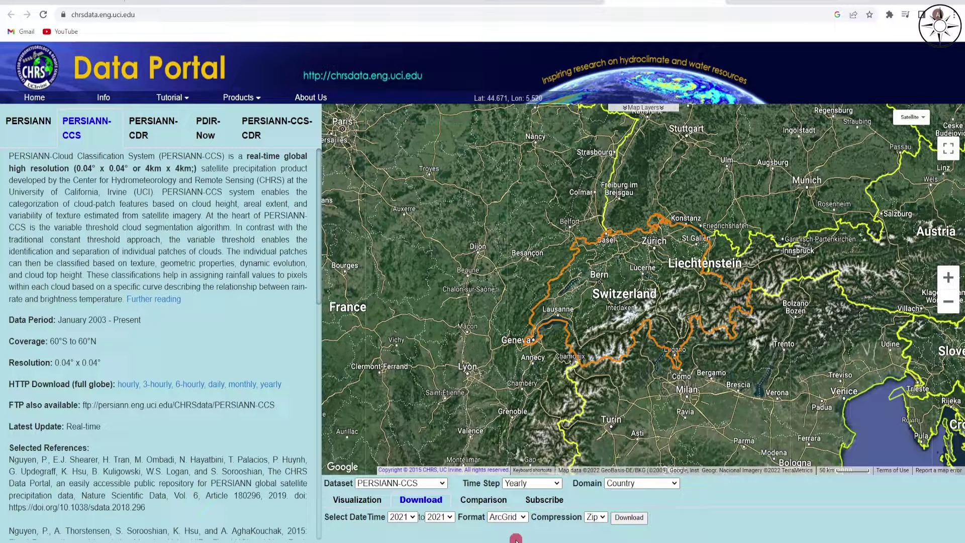
click(518, 517)
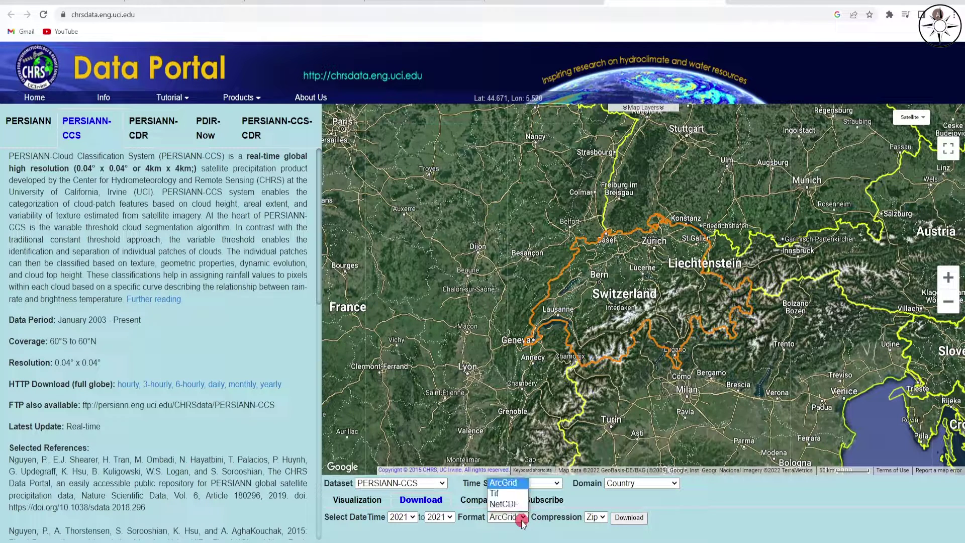
click(516, 495)
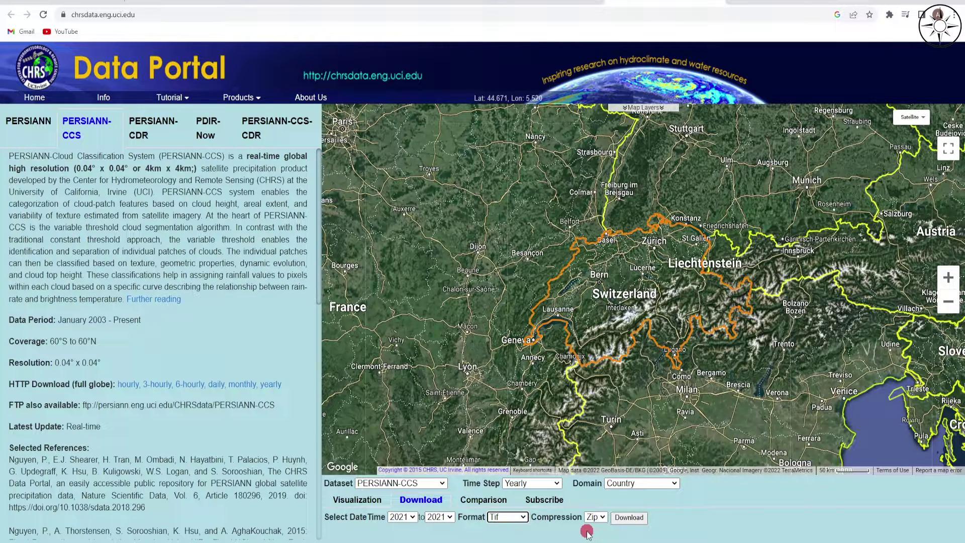
click(628, 520)
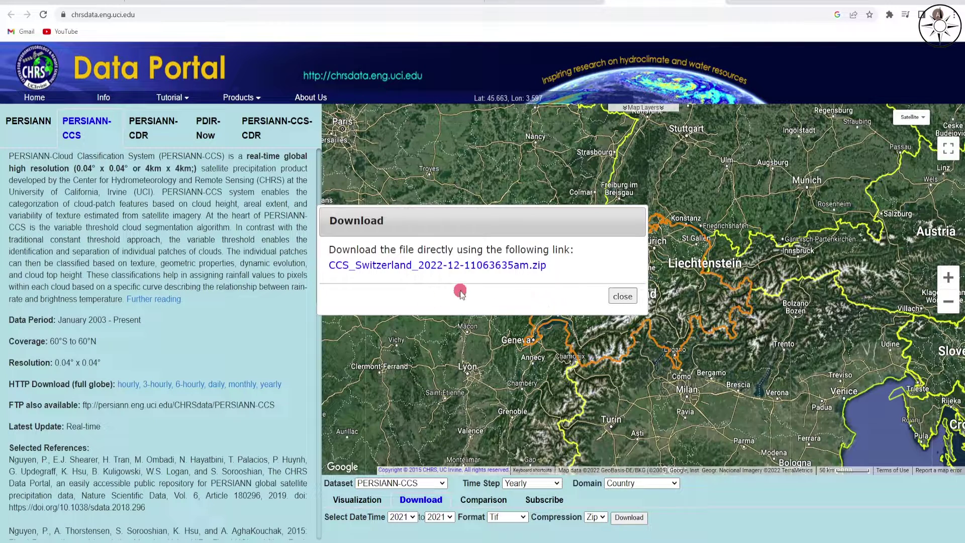
click(439, 269)
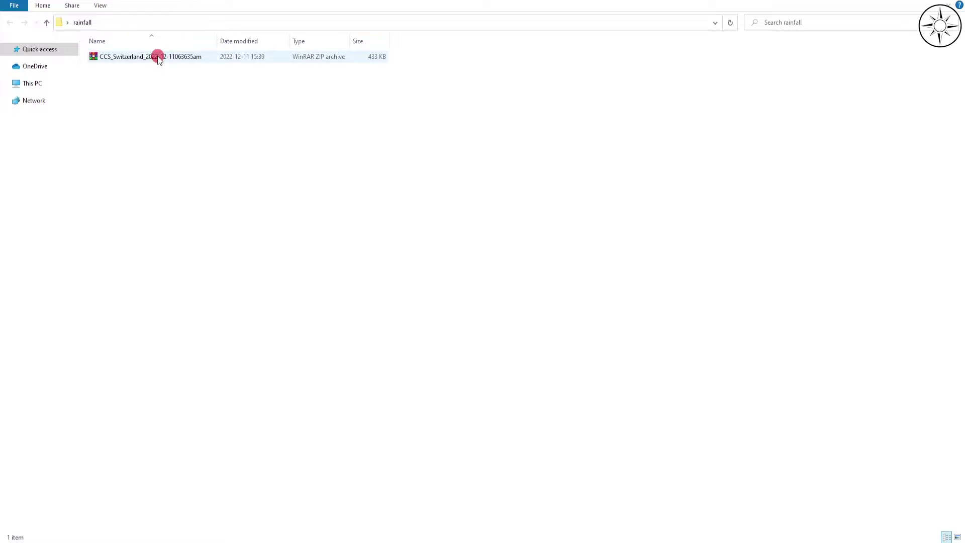
Extract the zip into the rainfall folder, yielding CCS_1y2021.tif and the Switzerland shapefile.
click(157, 57)
right_click(158, 56)
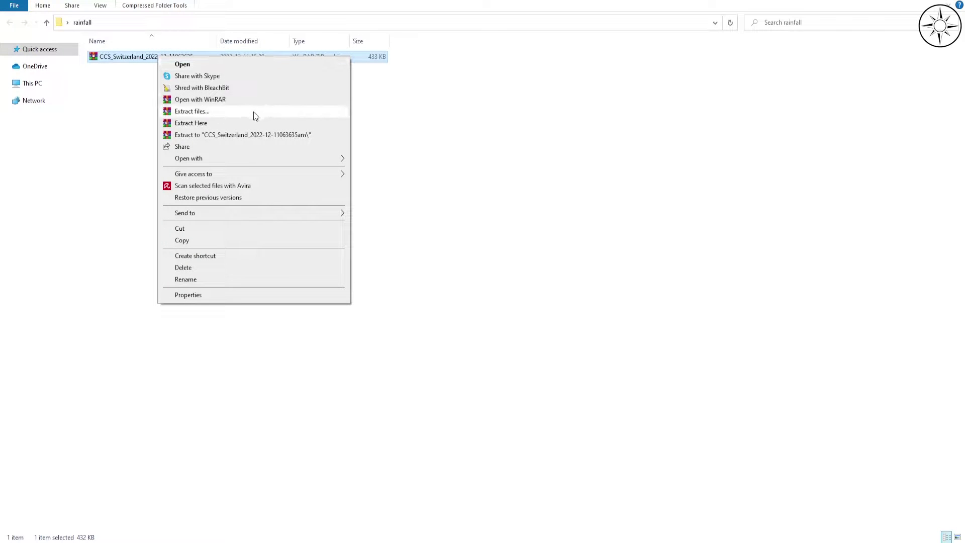
click(245, 123)
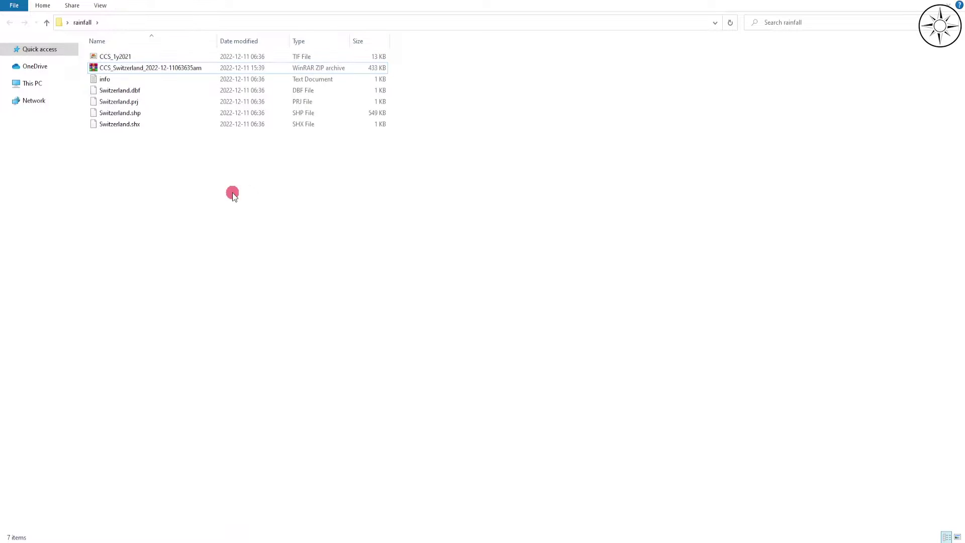
click(152, 136)
click(138, 57)
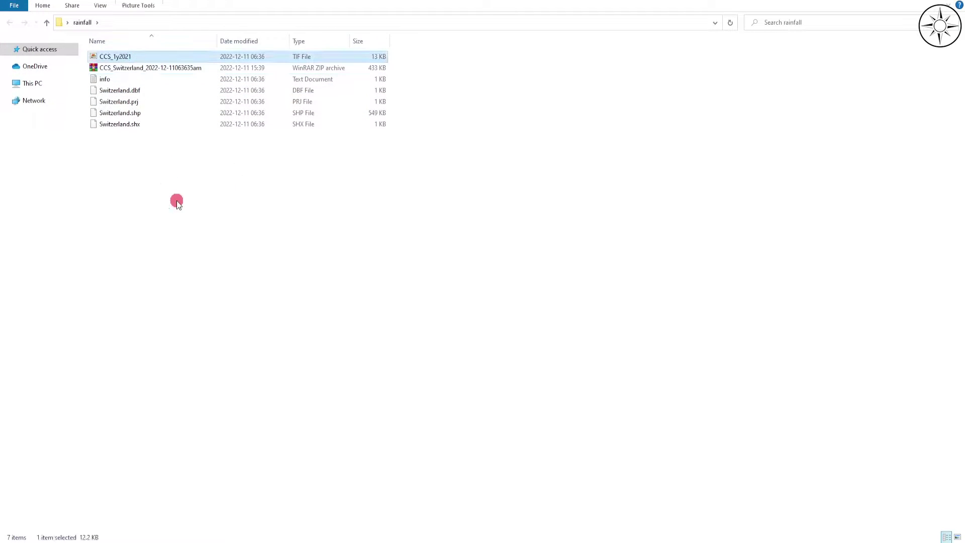
click(182, 205)
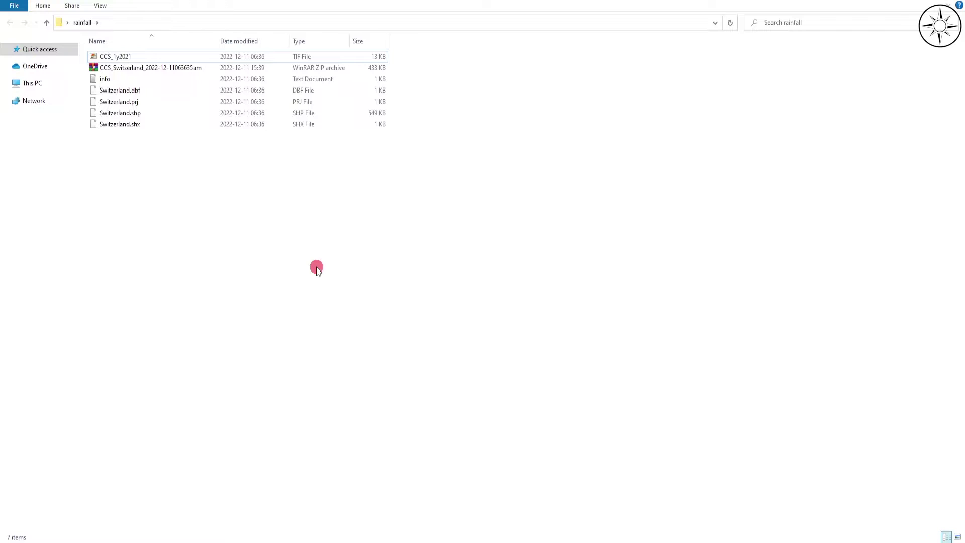
click(288, 541)
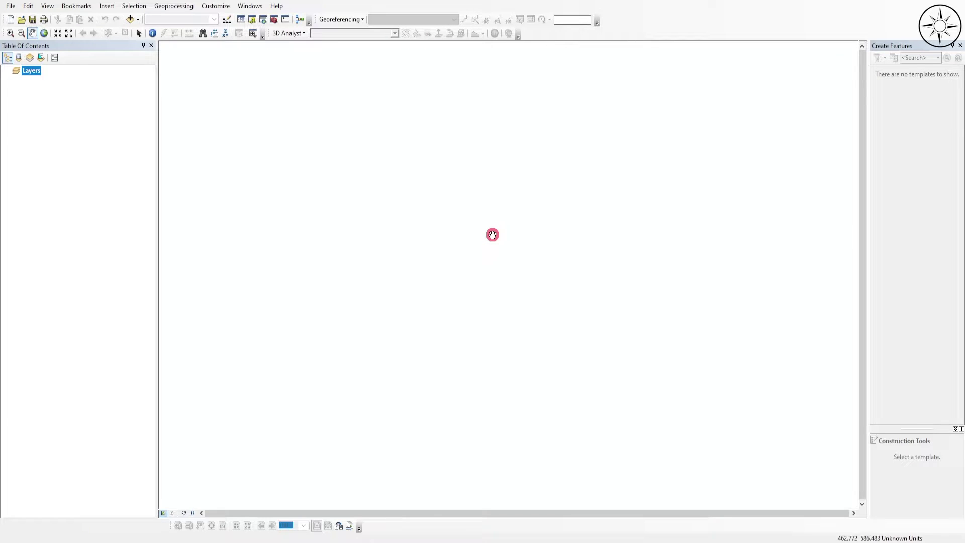
Add CCS_1y2021.tif from the rainfall folder, accepting the unknown spatial reference warning.
click(130, 19)
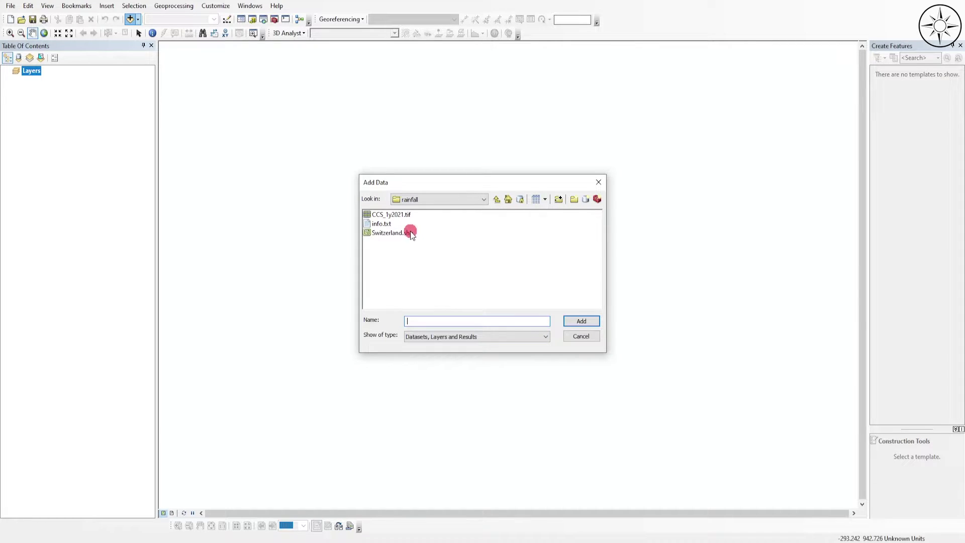
click(528, 270)
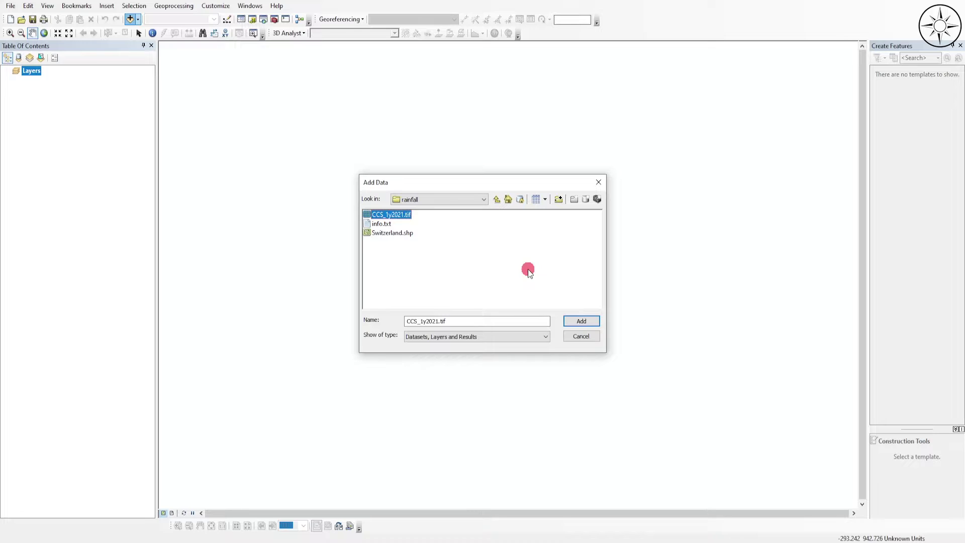
click(588, 321)
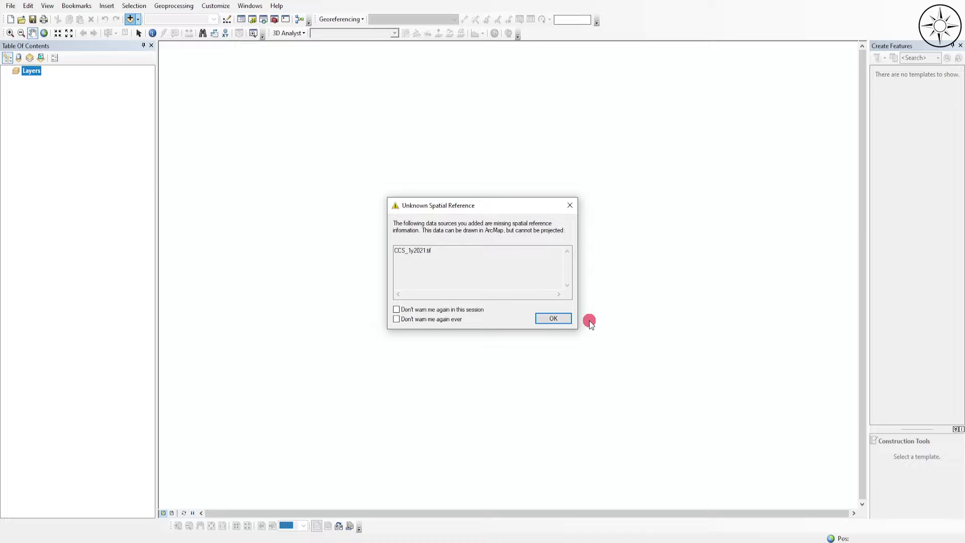
click(554, 320)
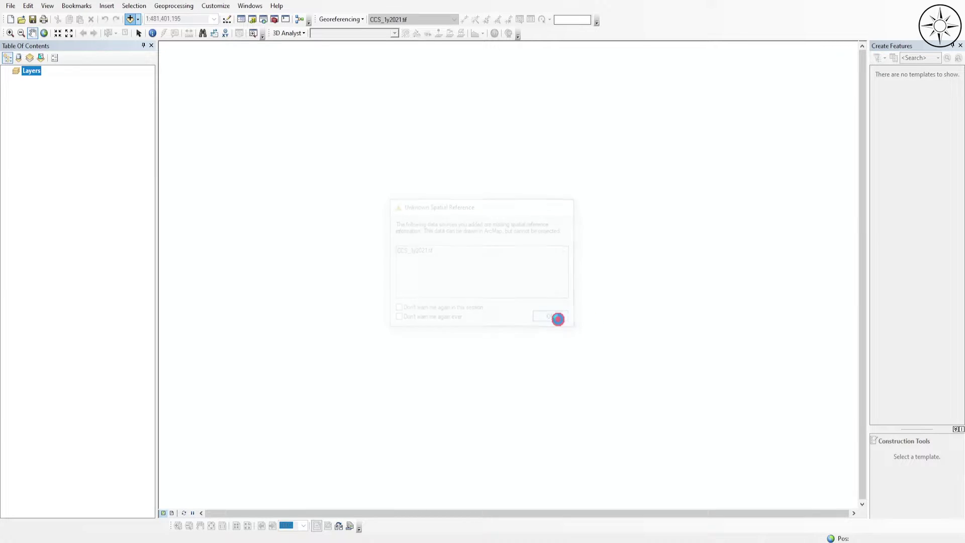
scroll(557, 319, up, 2)
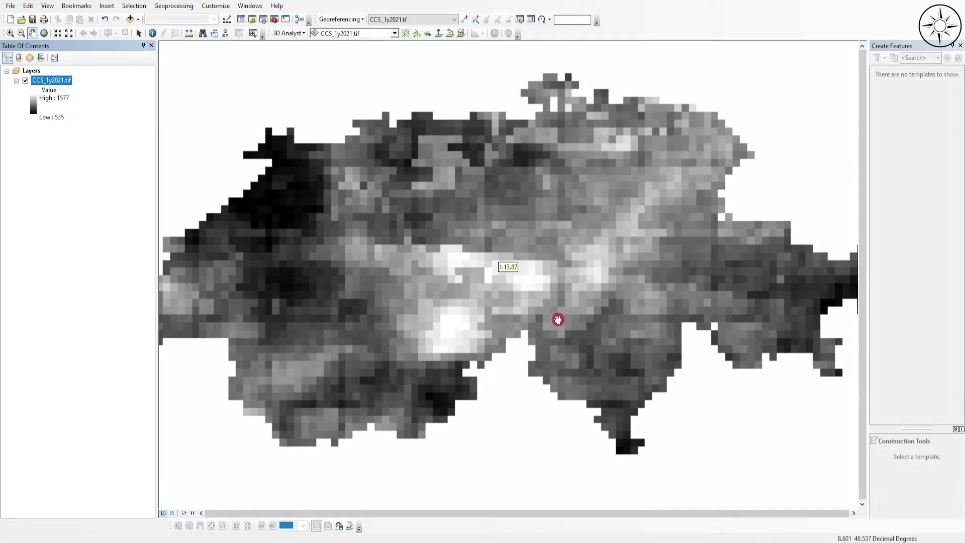
scroll(558, 319, down, 3)
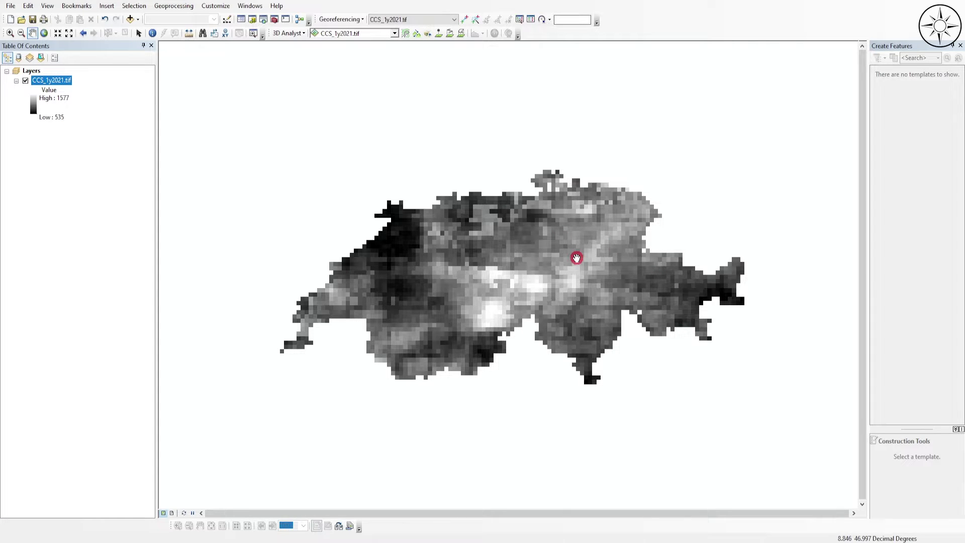
scroll(533, 266, up, 1)
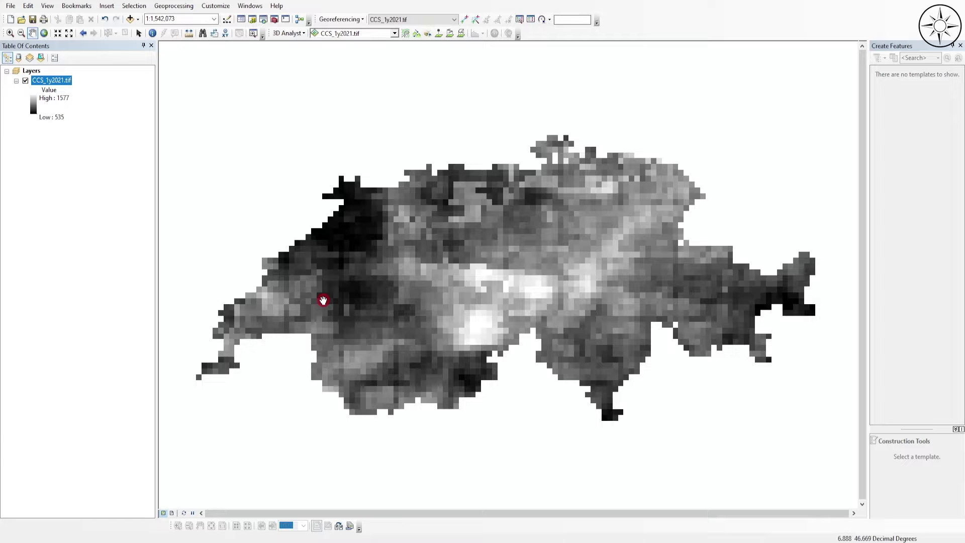
Open the CCS_1y2021.tif raster's properties from the Catalog.
click(252, 19)
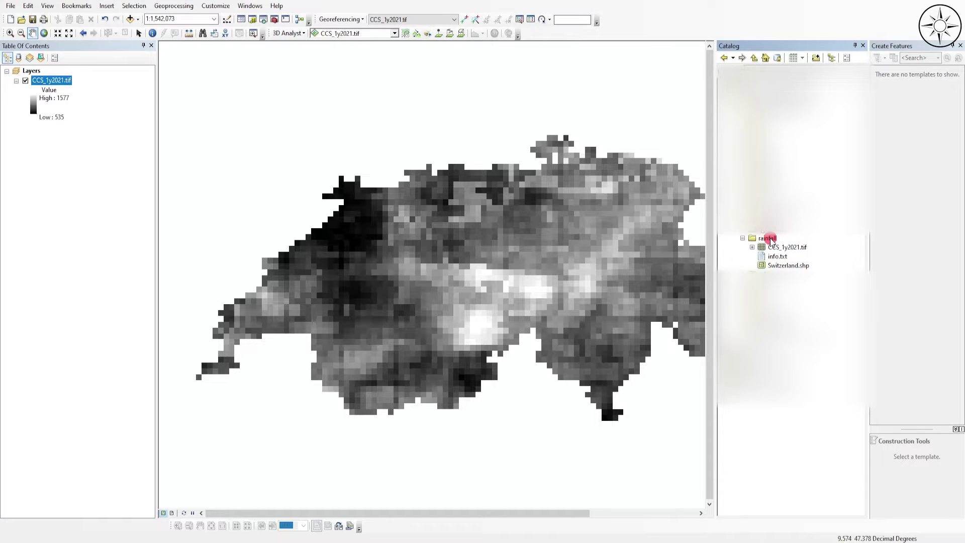
click(801, 252)
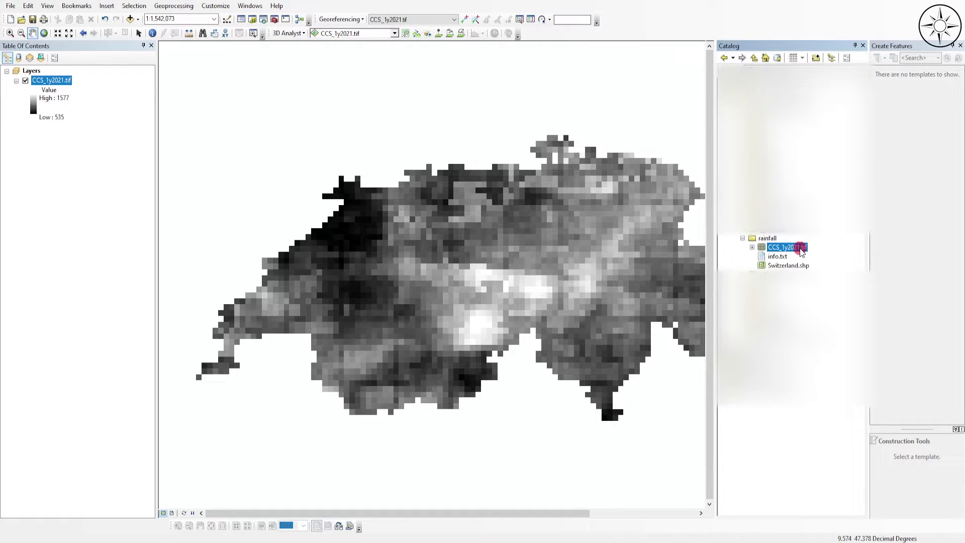
right_click(800, 252)
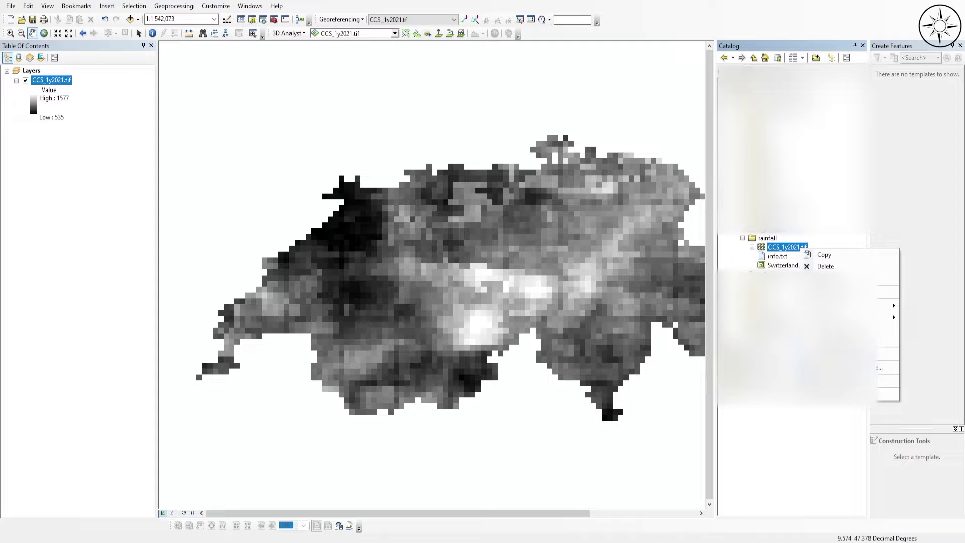
click(825, 347)
scroll(445, 258, down, 6)
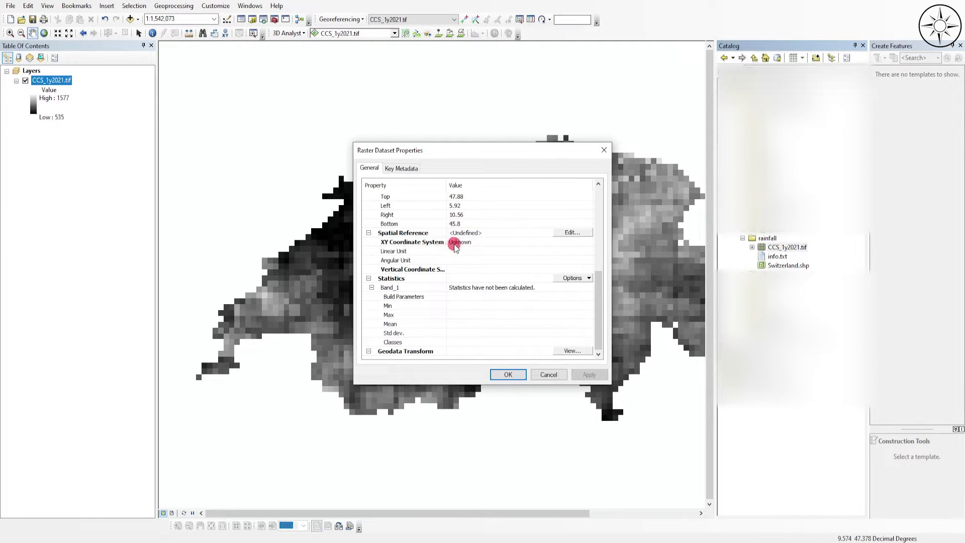
Define GCS WGS 1984 as the raster's spatial reference and apply it.
click(576, 233)
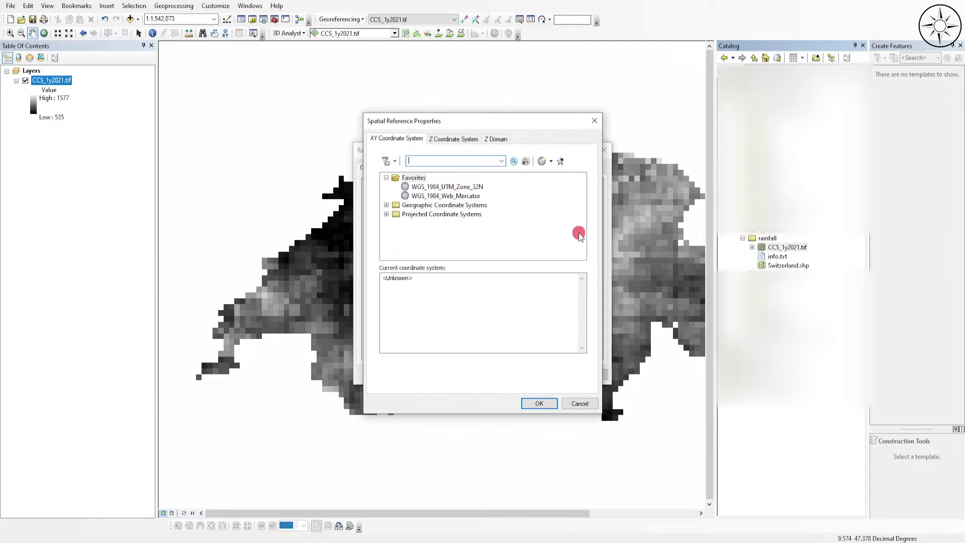
click(386, 205)
scroll(390, 208, down, 10)
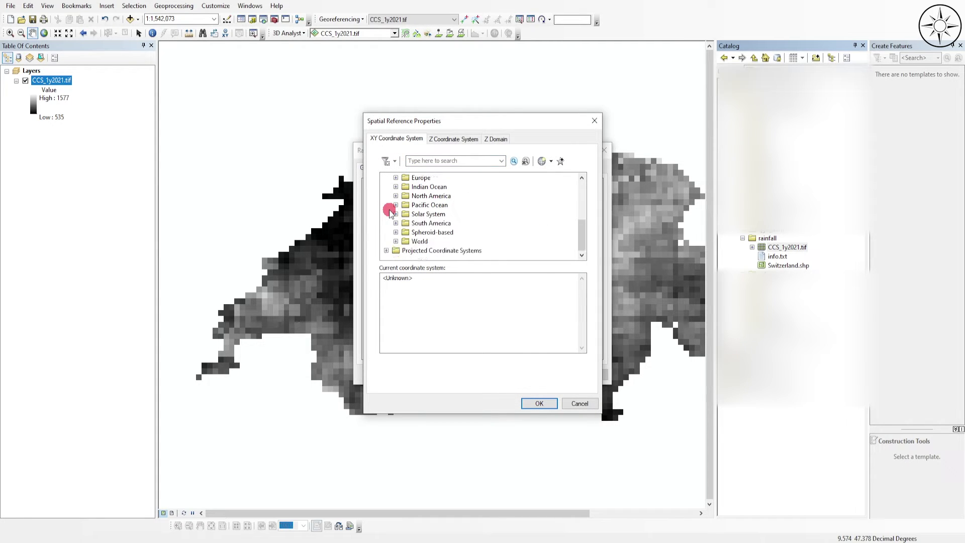
scroll(418, 228, down, 6)
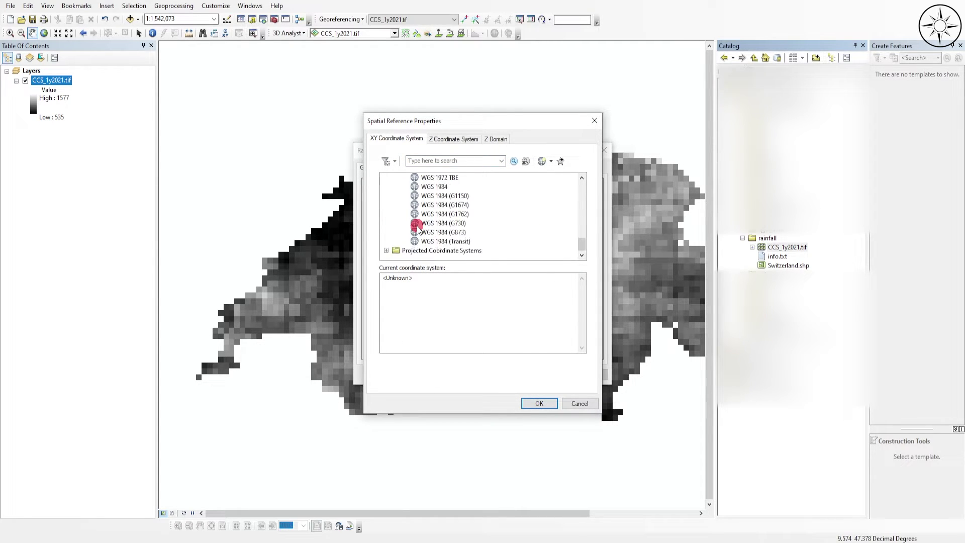
click(434, 213)
click(538, 402)
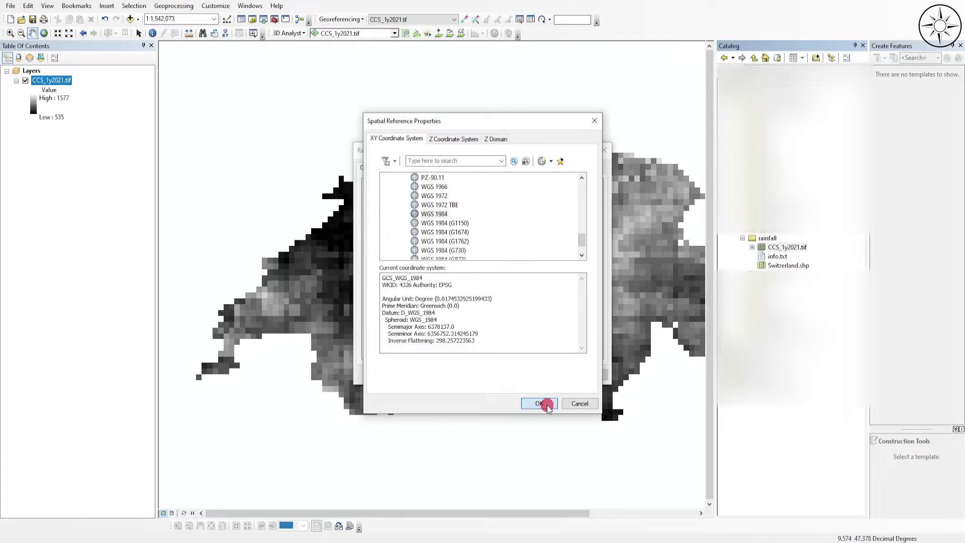
click(587, 374)
click(504, 375)
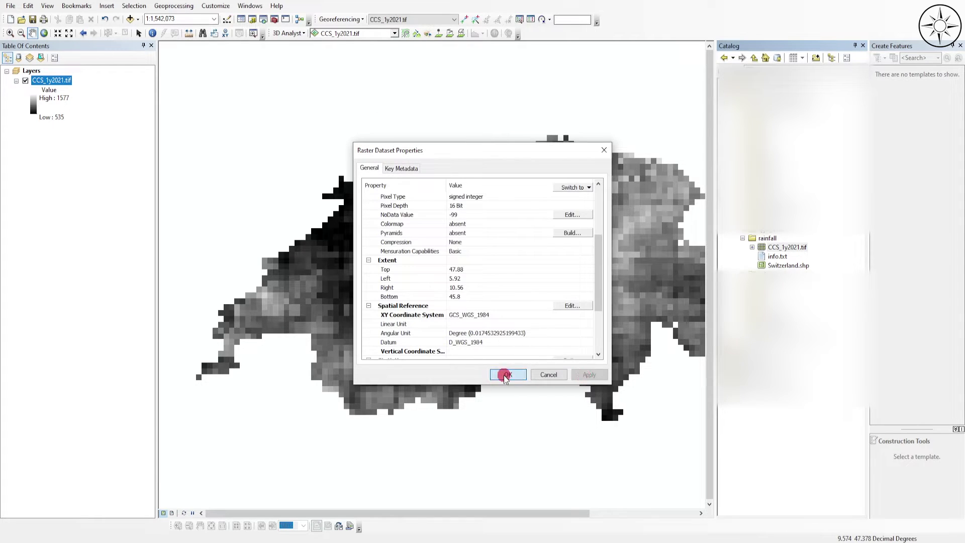
click(863, 45)
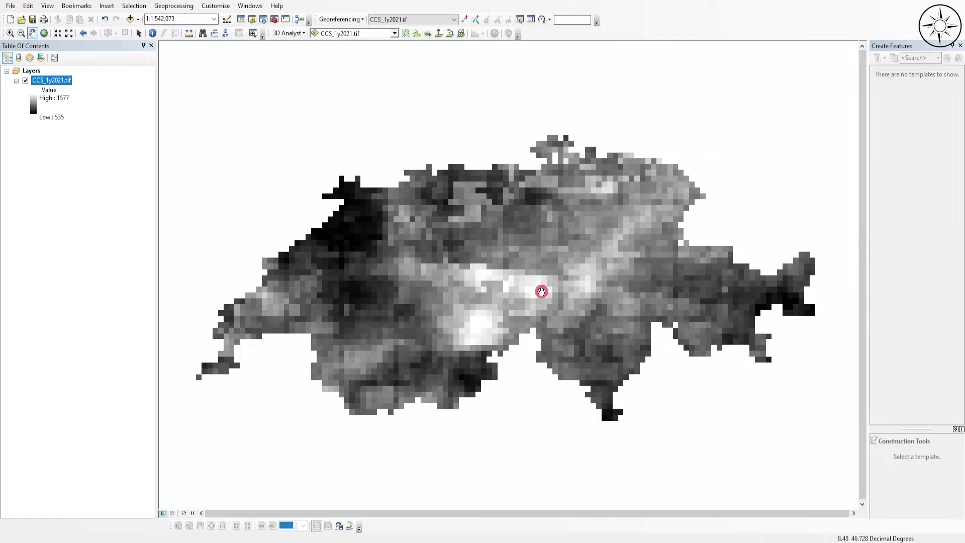
scroll(551, 292, down, 1)
right_click(61, 82)
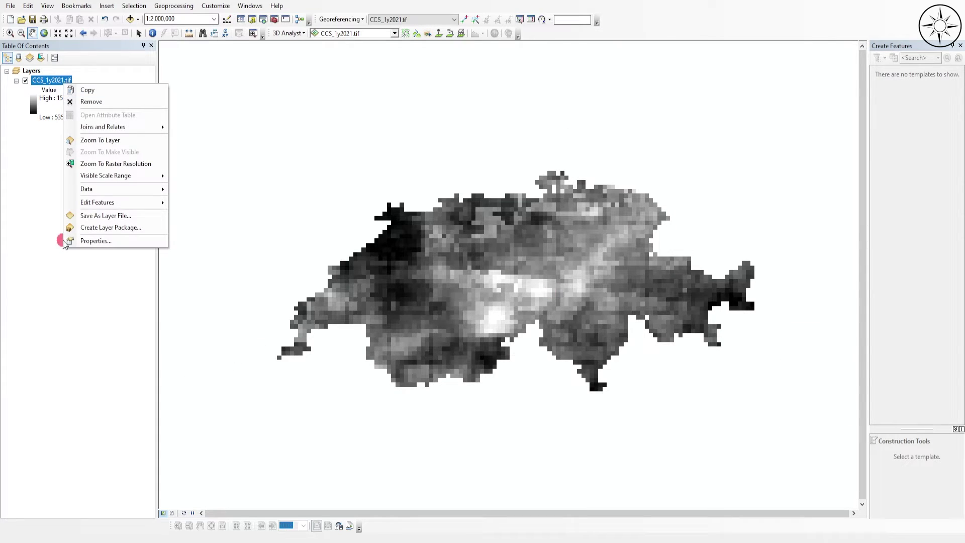
click(99, 241)
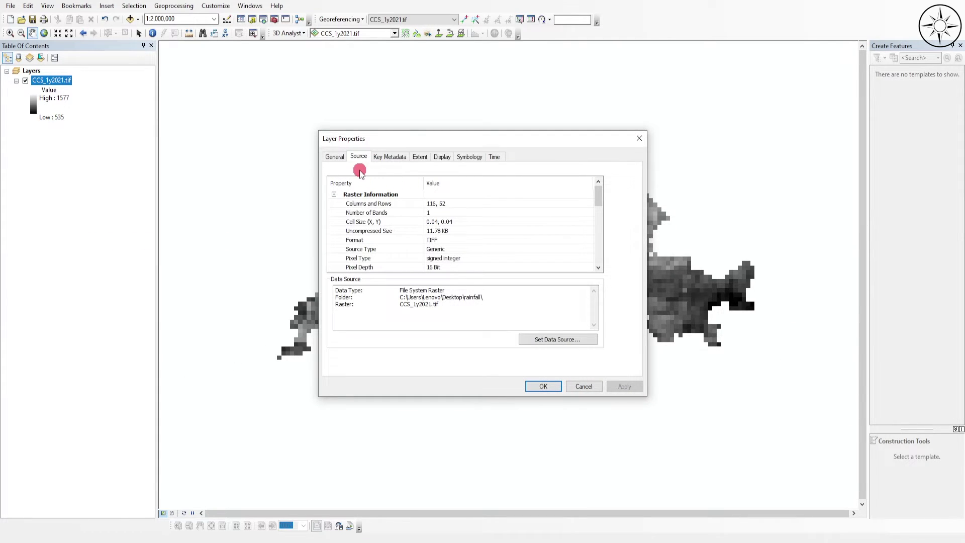
scroll(496, 223, down, 2)
scroll(496, 222, down, 4)
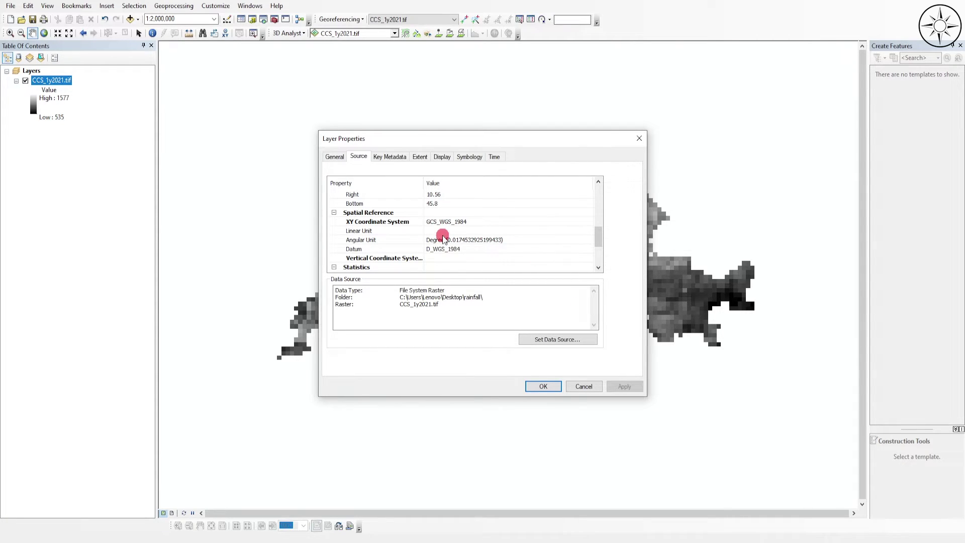
click(585, 390)
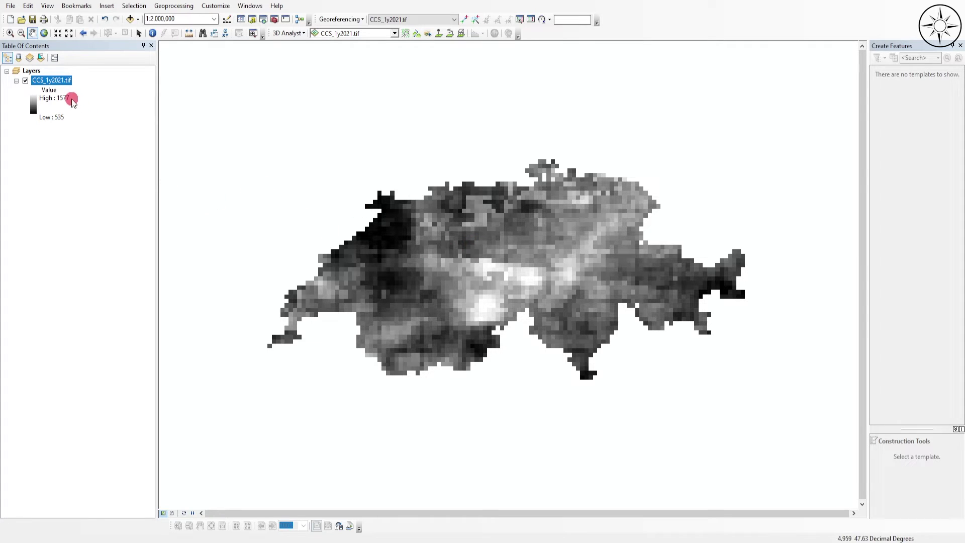
Classify the rainfall layer into five Natural Breaks classes with a green-yellow-red colour ramp.
right_click(60, 81)
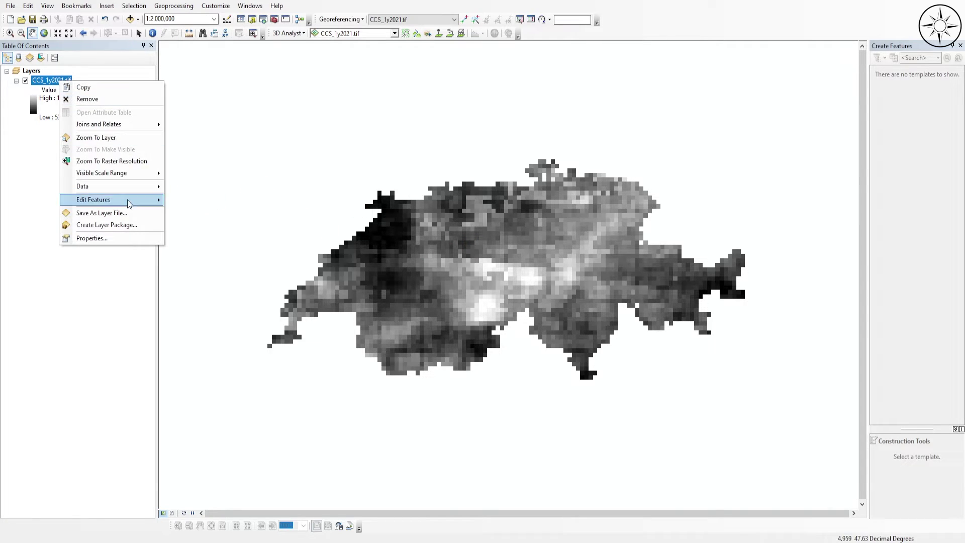
click(111, 235)
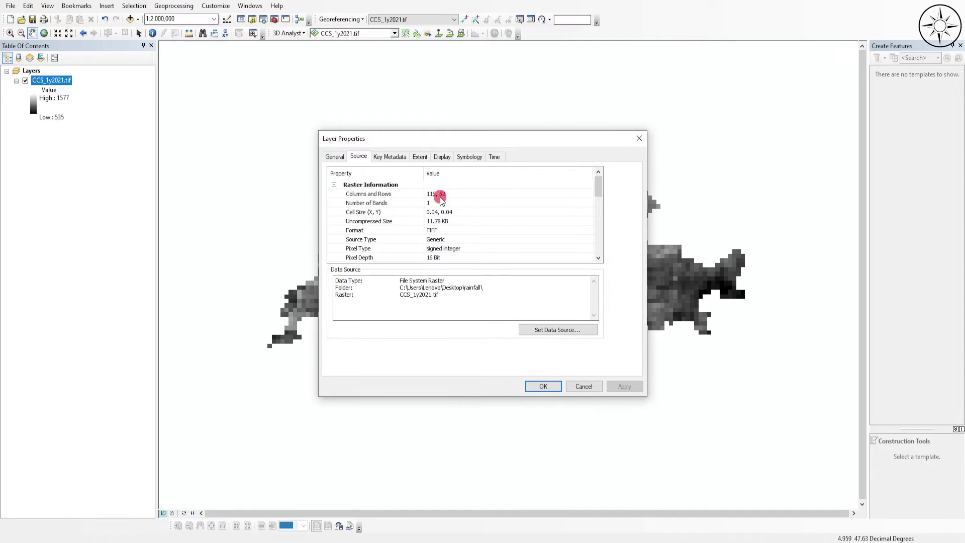
click(469, 156)
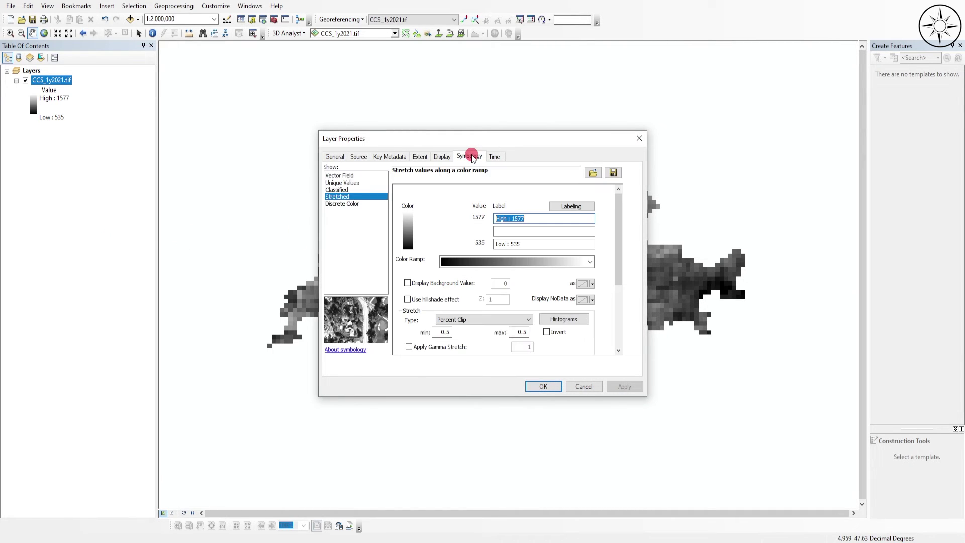
click(354, 190)
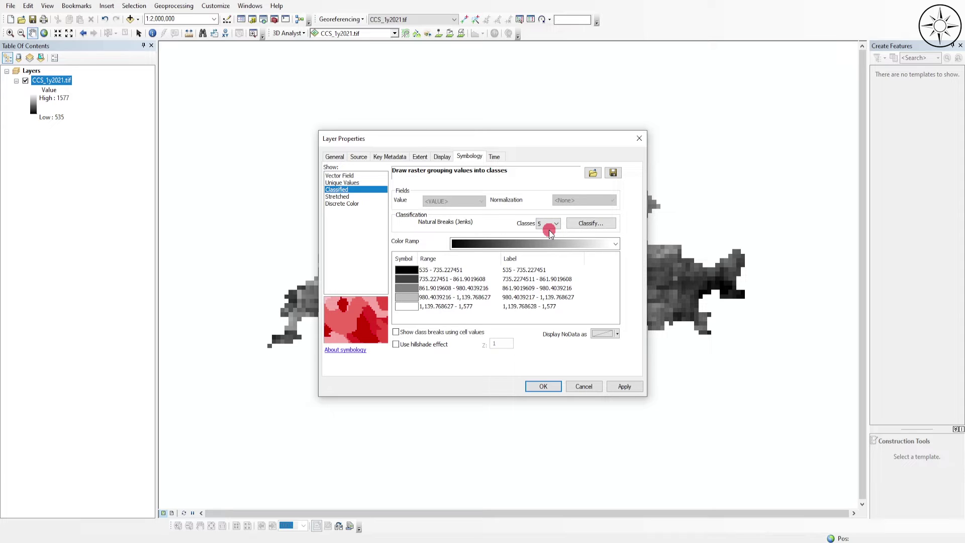
click(615, 243)
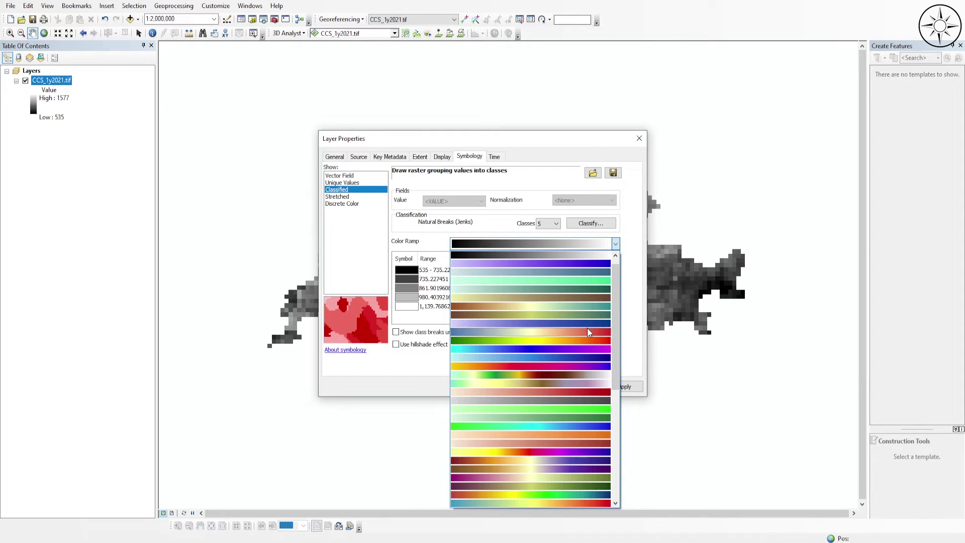
click(517, 341)
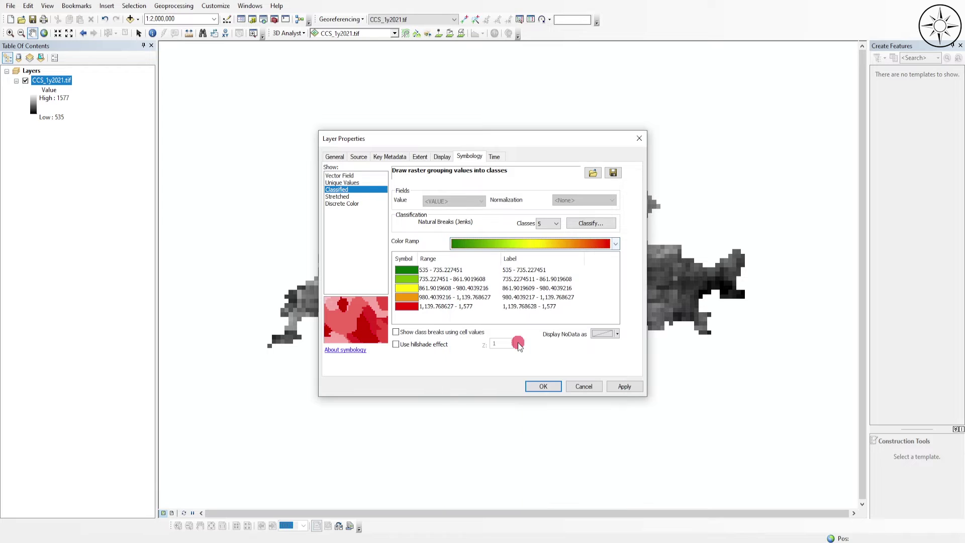
click(623, 387)
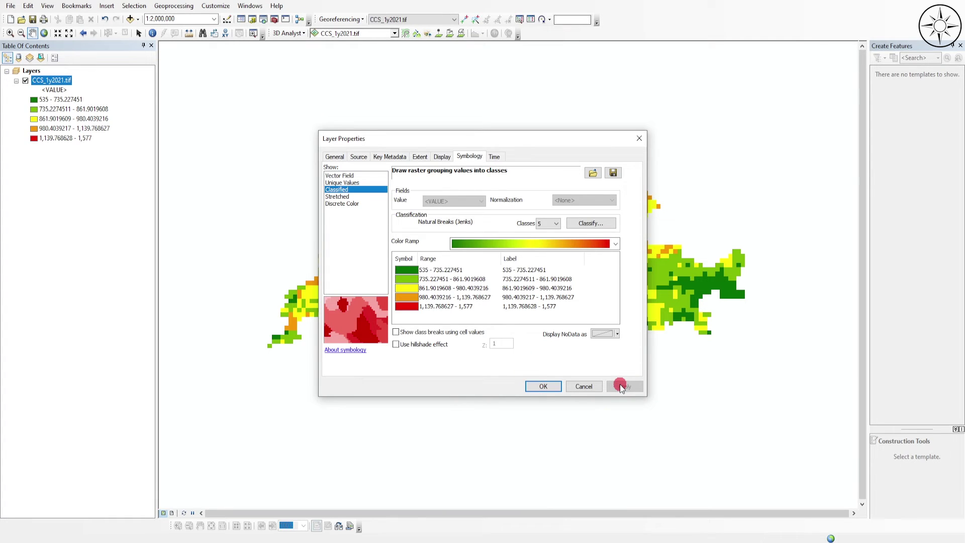
click(547, 387)
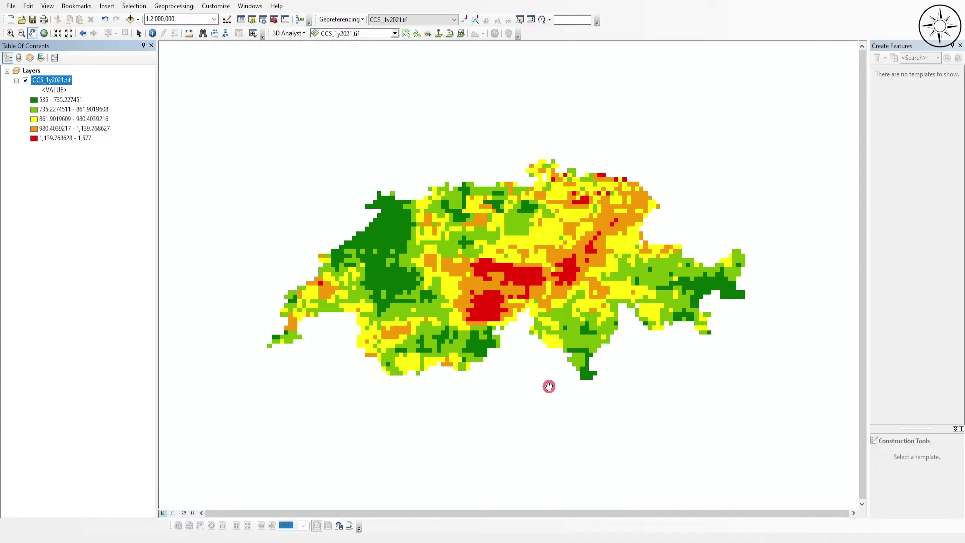